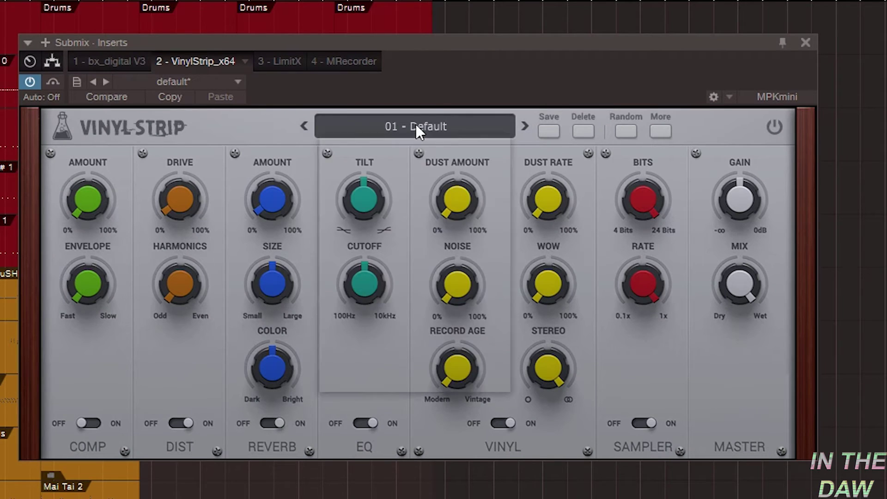
Look through the factory presets while keeping 01 - Default, and enable the Dust/Noise Envelope option
{"action": "left_click", "coordinate": [414, 120]}
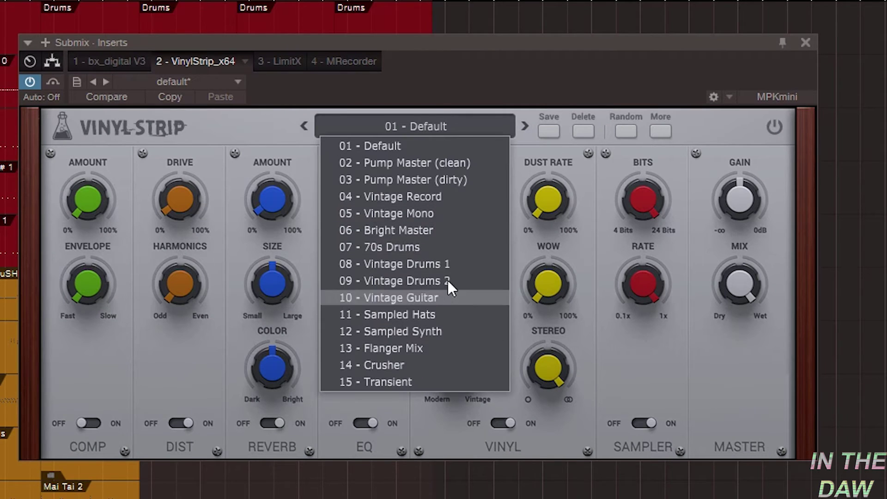
{"action": "left_click", "coordinate": [469, 121]}
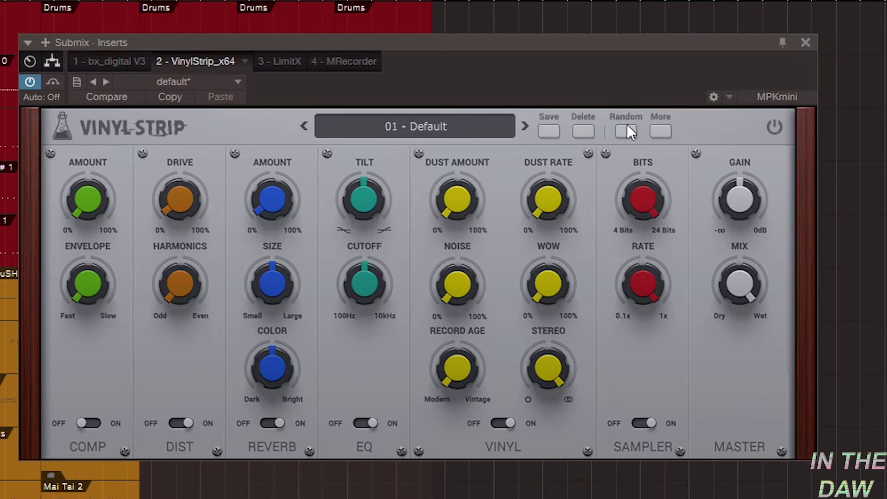
{"action": "left_click", "coordinate": [664, 133]}
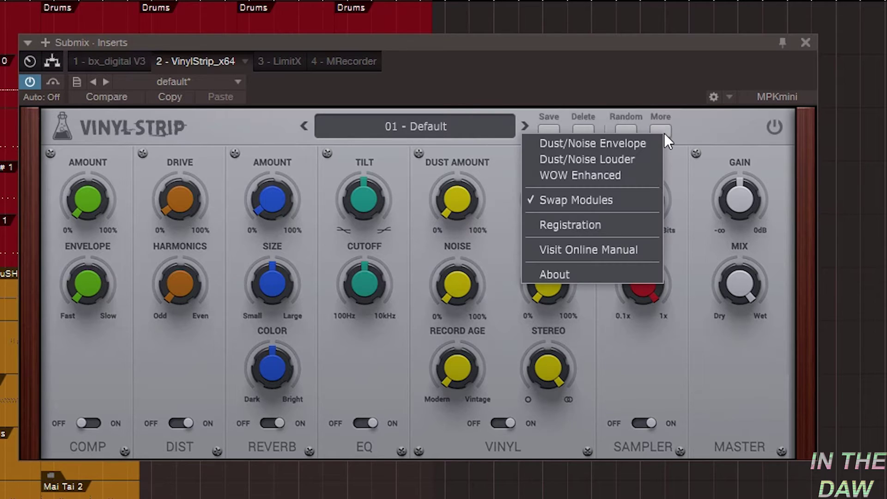
{"action": "left_click", "coordinate": [595, 143]}
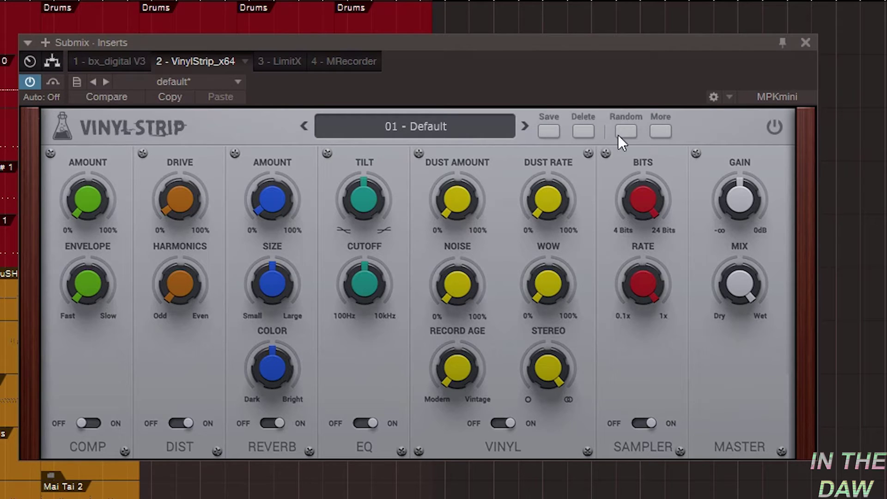
{"action": "left_click", "coordinate": [657, 130]}
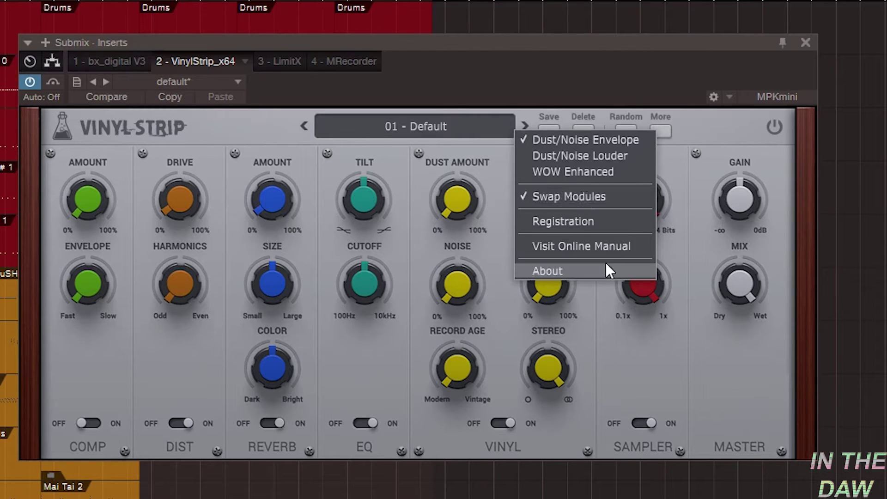
{"action": "left_click", "coordinate": [730, 121]}
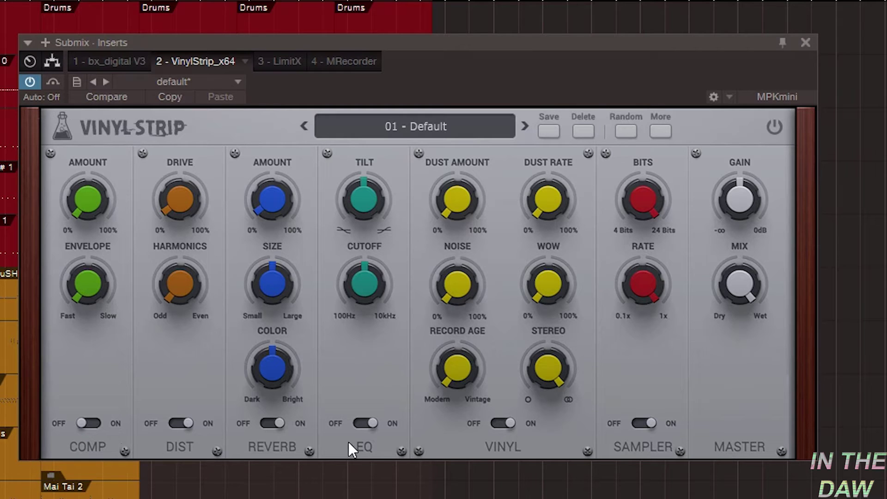
Move the Sampler module ahead of the Vinyl module, and swap the two back to their original order
{"action": "mouse_move", "coordinate": [658, 446]}
{"action": "left_mouse_down"}
{"action": "mouse_move", "coordinate": [451, 437]}
{"action": "mouse_move", "coordinate": [425, 448]}
{"action": "mouse_move", "coordinate": [652, 418]}
{"action": "mouse_move", "coordinate": [652, 432]}
{"action": "left_mouse_up"}
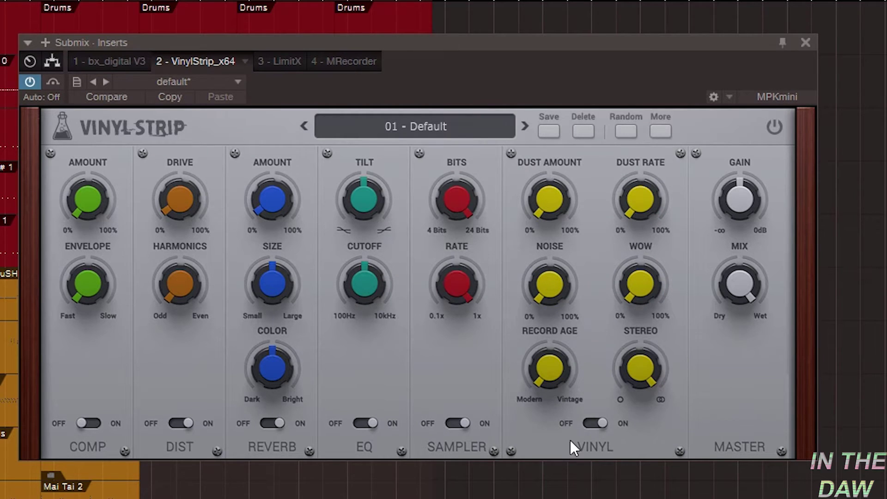
{"action": "left_click_drag", "start_coordinate": [570, 440], "coordinate": [421, 441]}
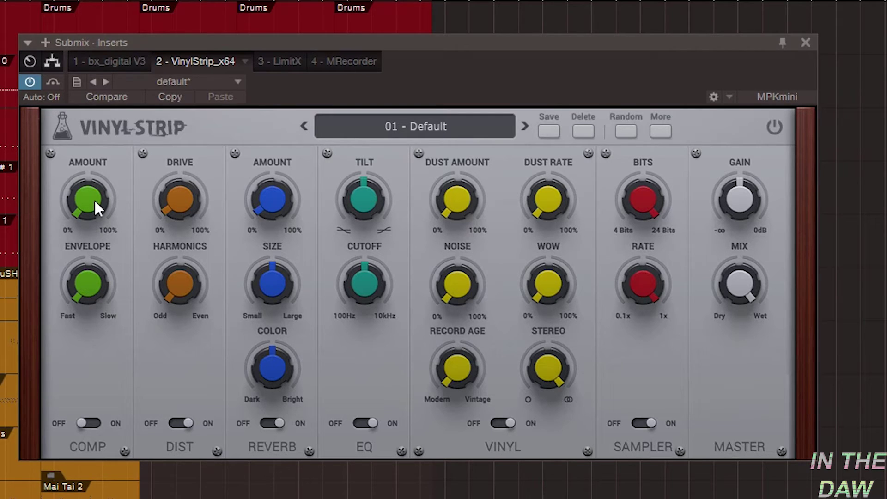
Try out the compressor Amount and the distortion Drive at 100% with its Harmonics, and return the knobs to their defaults
{"action": "mouse_move", "coordinate": [93, 198]}
{"action": "left_mouse_down"}
{"action": "mouse_move", "coordinate": [109, 257]}
{"action": "mouse_move", "coordinate": [98, 195]}
{"action": "left_mouse_up"}
{"action": "left_click_drag", "start_coordinate": [190, 198], "coordinate": [198, 106]}
{"action": "left_click_drag", "start_coordinate": [180, 282], "coordinate": [176, 379]}
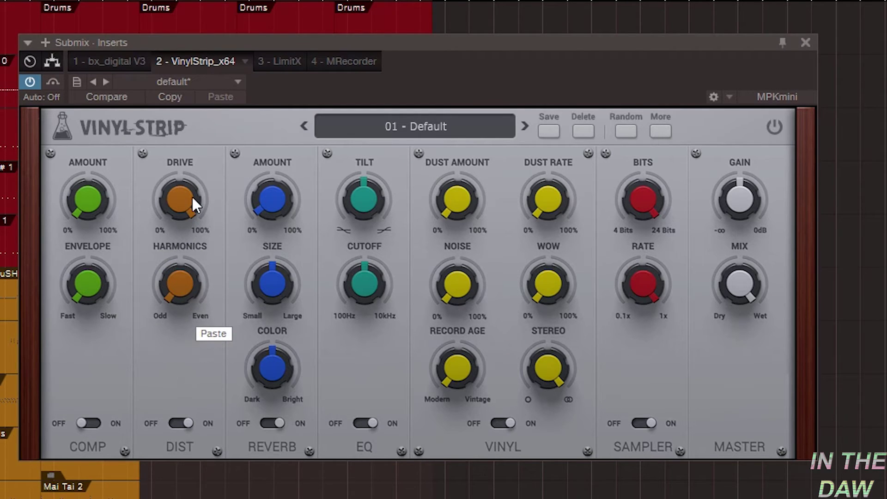
{"action": "left_click_drag", "start_coordinate": [187, 306], "coordinate": [176, 407]}
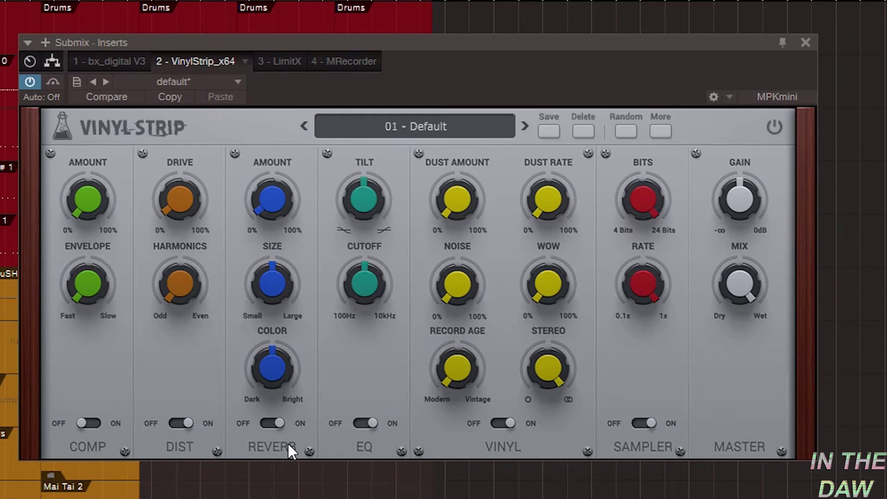
Try out the Reverb module's Amount and Size controls, and return them to their default settings
{"action": "left_click_drag", "start_coordinate": [248, 206], "coordinate": [289, 52]}
{"action": "scroll", "coordinate": [279, 182], "scroll_direction": "down", "scroll_amount": 3}
{"action": "double_click", "coordinate": [279, 180]}
{"action": "left_click_drag", "start_coordinate": [267, 283], "coordinate": [298, 25]}
Try the EQ Tilt in both directions and the Cutoff, and reset both controls to their centre defaults
{"action": "left_click_drag", "start_coordinate": [360, 198], "coordinate": [343, 337]}
{"action": "left_click_drag", "start_coordinate": [355, 199], "coordinate": [374, 6]}
{"action": "mouse_move", "coordinate": [365, 295]}
{"action": "left_mouse_down"}
{"action": "mouse_move", "coordinate": [351, 436]}
{"action": "mouse_move", "coordinate": [392, 70]}
{"action": "mouse_move", "coordinate": [359, 297]}
{"action": "left_mouse_up"}
{"action": "double_click", "coordinate": [359, 295]}
Check the extra Dust/Noise and WOW options, and try out the Vinyl module's WOW, Record Age and Stereo controls
{"action": "left_click", "coordinate": [658, 138]}
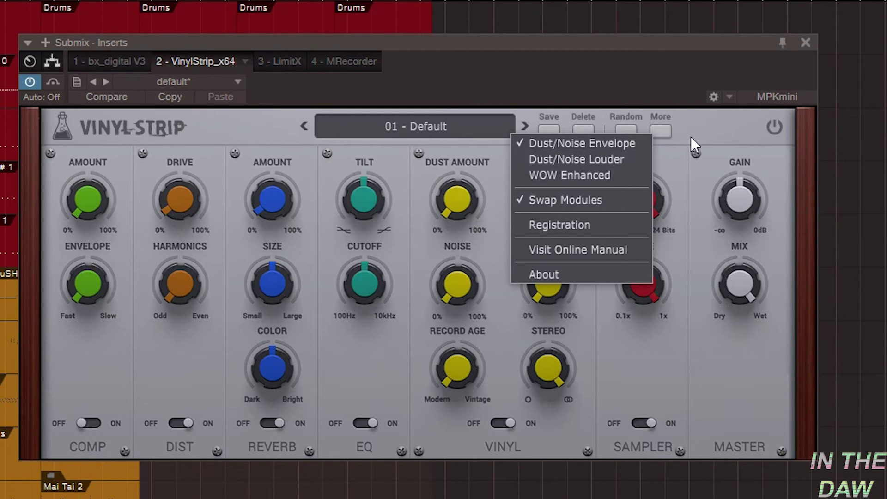
{"action": "left_click", "coordinate": [709, 130]}
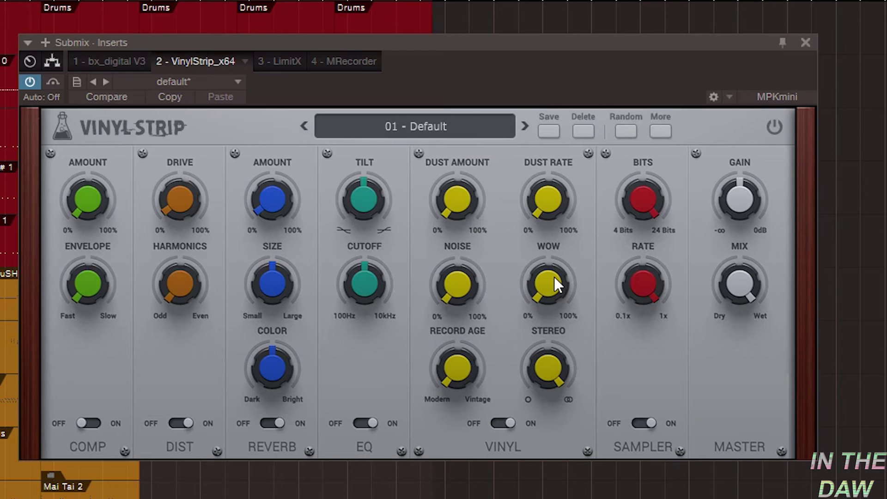
{"action": "left_click_drag", "start_coordinate": [554, 276], "coordinate": [595, 13]}
{"action": "left_click", "coordinate": [664, 132]}
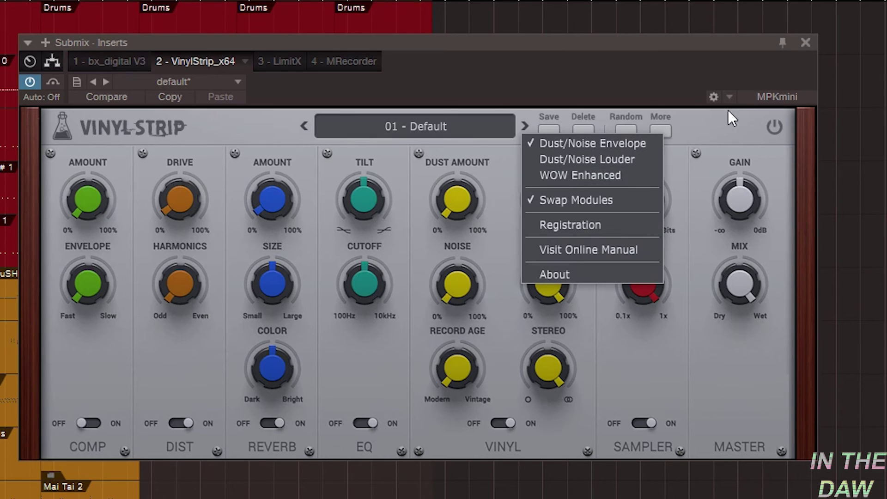
{"action": "left_click", "coordinate": [718, 122]}
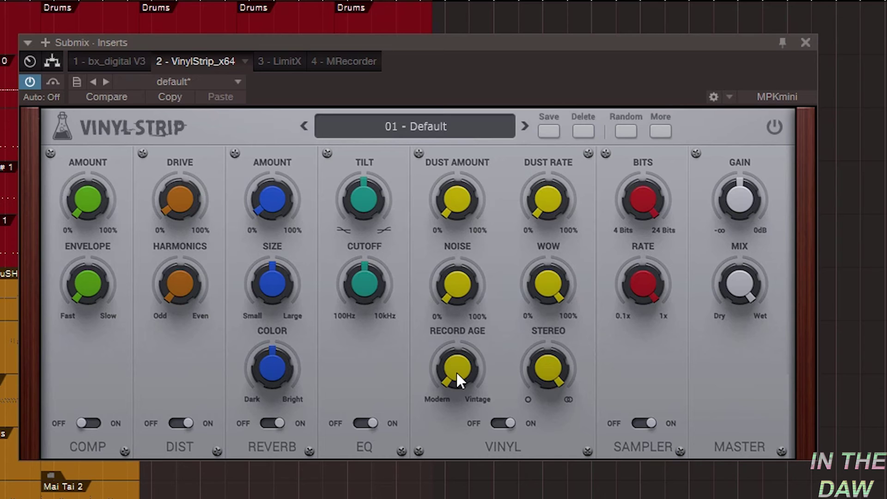
{"action": "left_click_drag", "start_coordinate": [457, 371], "coordinate": [478, 360]}
{"action": "left_click_drag", "start_coordinate": [553, 376], "coordinate": [554, 421]}
Lower the Sampler's Bits and restore them to 24 Bits, and view the plugin's extra options without changing any
{"action": "left_click_drag", "start_coordinate": [642, 191], "coordinate": [620, 340]}
{"action": "left_click_drag", "start_coordinate": [663, 191], "coordinate": [672, 90]}
{"action": "left_click", "coordinate": [666, 129]}
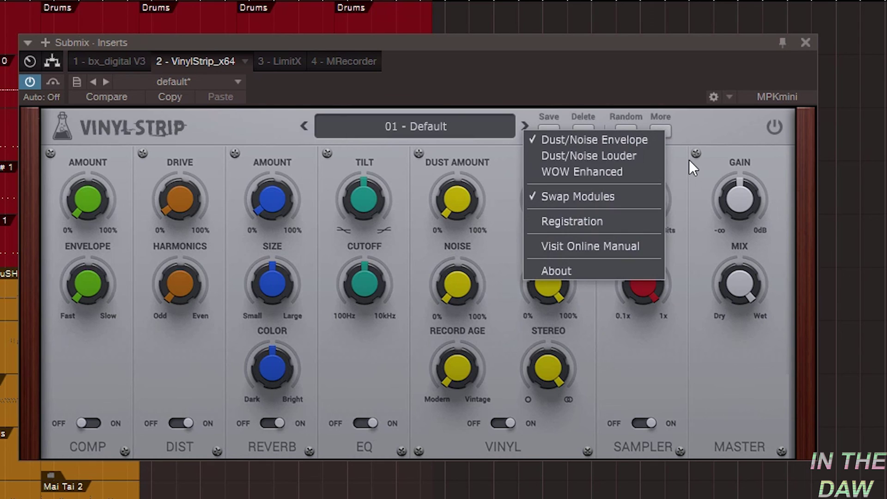
{"action": "left_click", "coordinate": [741, 141]}
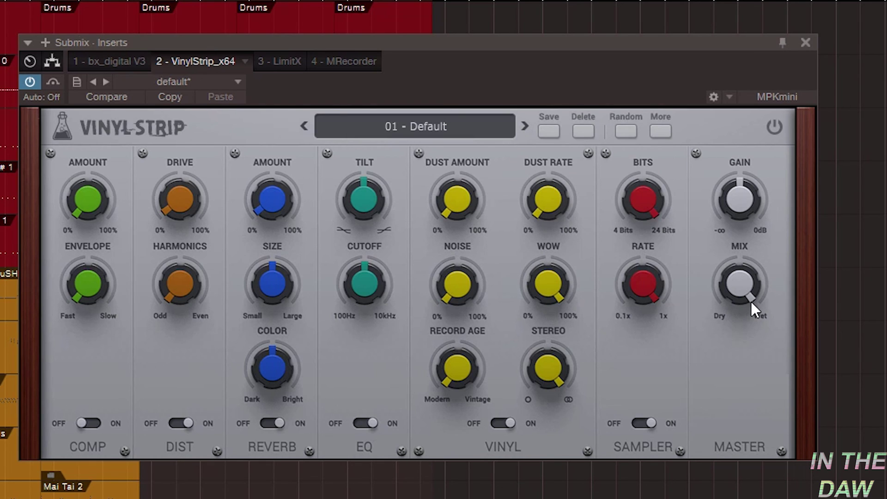